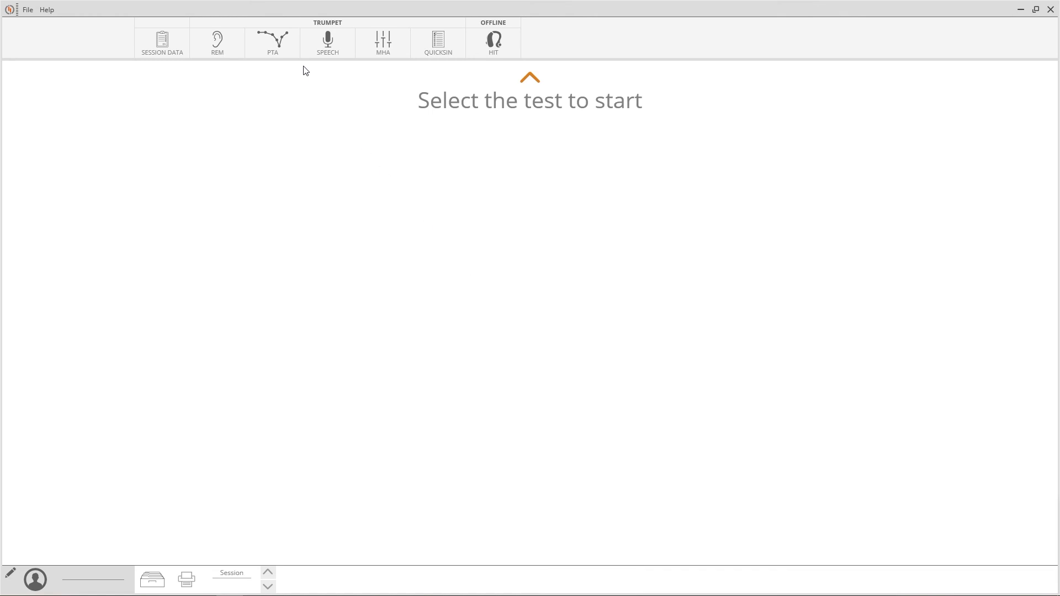
Open the pure tone audiometry test, review the keyboard shortcuts in the control mode settings, and close the settings
{"action": "left_click", "coordinate": [290, 54]}
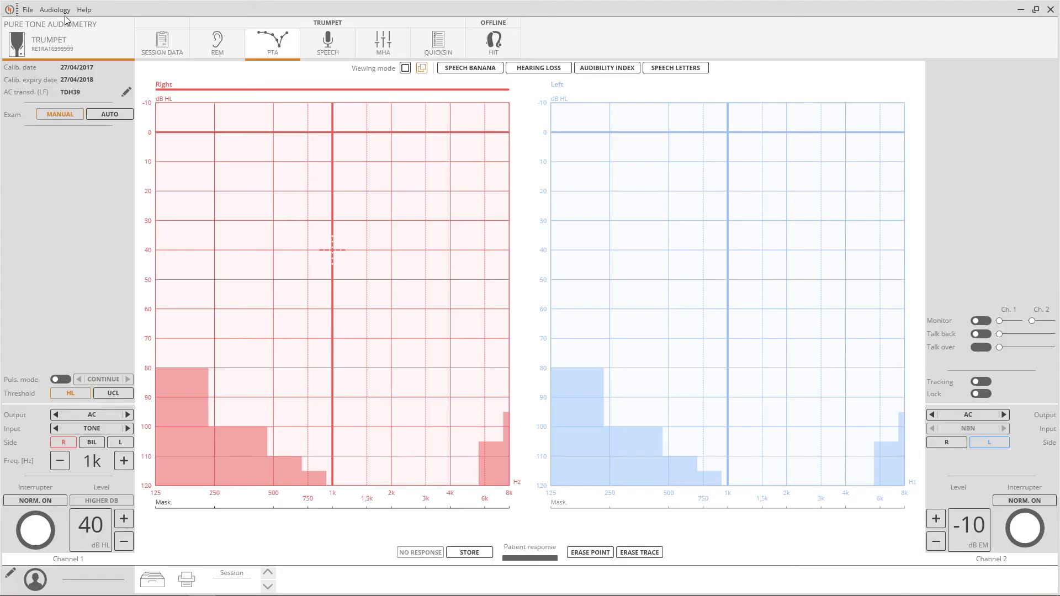
{"action": "left_click", "coordinate": [59, 12]}
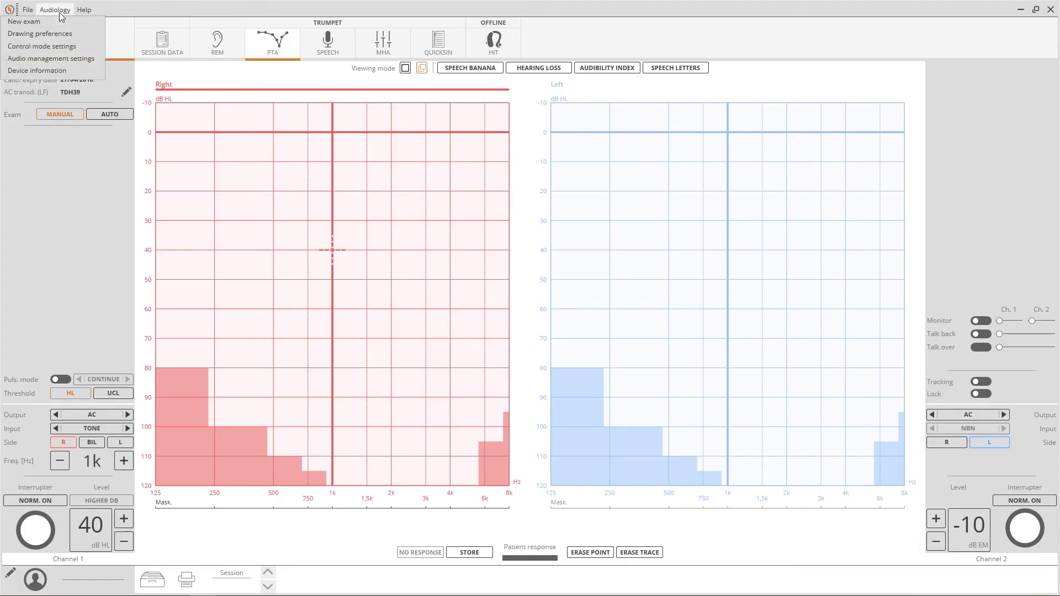
{"action": "left_click", "coordinate": [67, 47]}
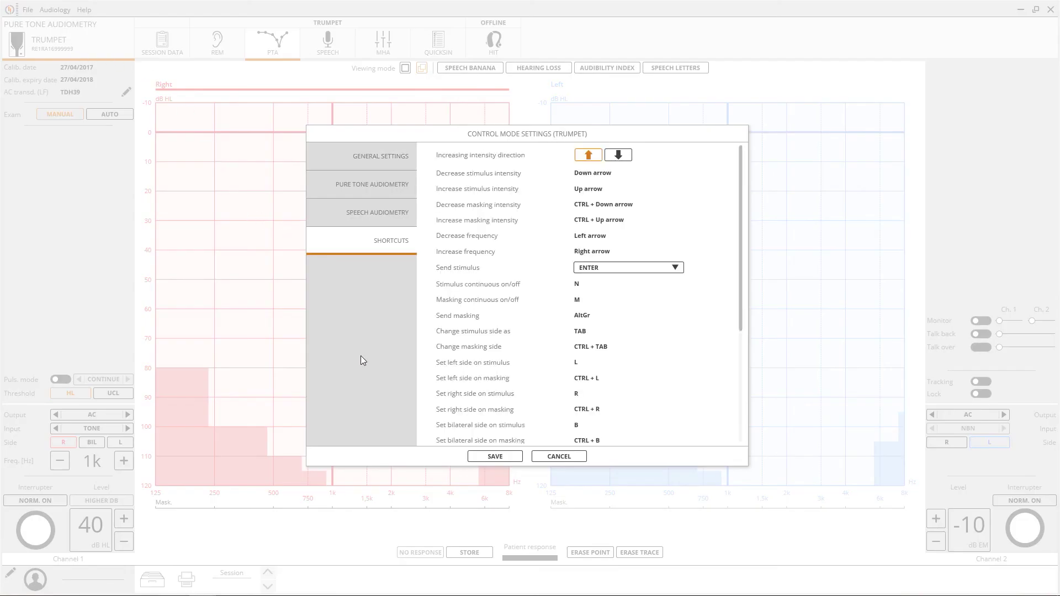
{"action": "left_click", "coordinate": [473, 458]}
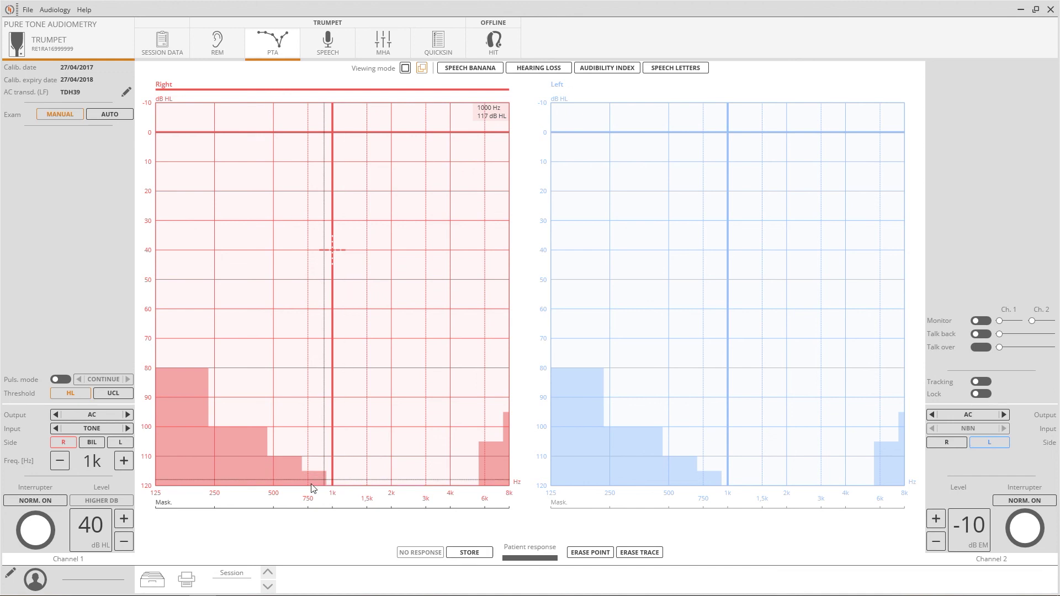
Present the stimulus with the channel 1 interrupter and the masking with the channel 2 interrupter
{"action": "left_click", "coordinate": [47, 532]}
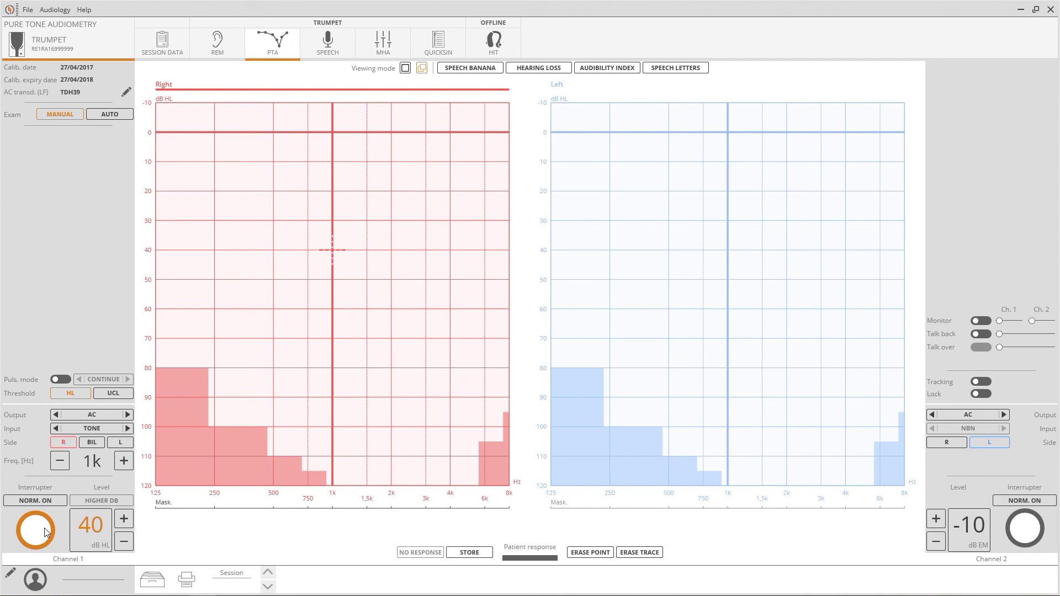
{"action": "left_click", "coordinate": [46, 531]}
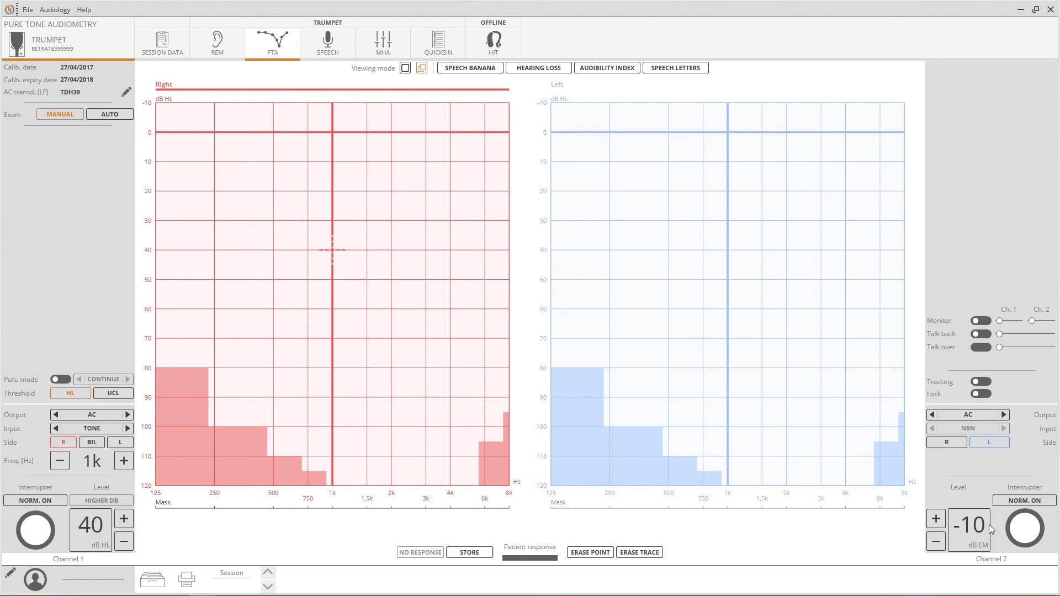
{"action": "left_click", "coordinate": [1015, 527]}
Cycle the channel 1 output through BC and FF back to AC, and view the available input signals
{"action": "left_click", "coordinate": [128, 415]}
{"action": "left_click", "coordinate": [127, 417]}
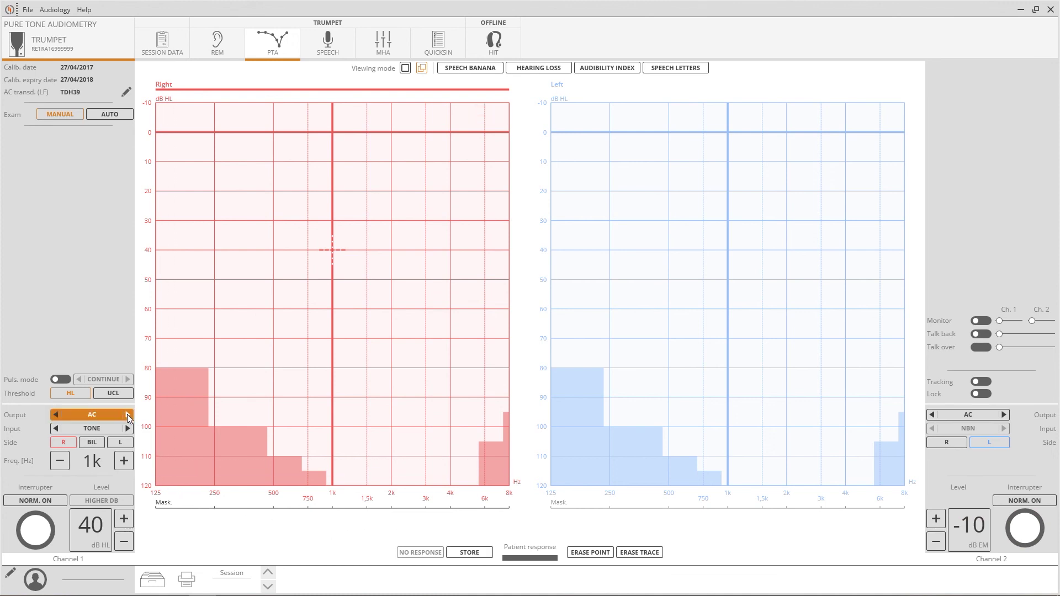
{"action": "left_click", "coordinate": [127, 414]}
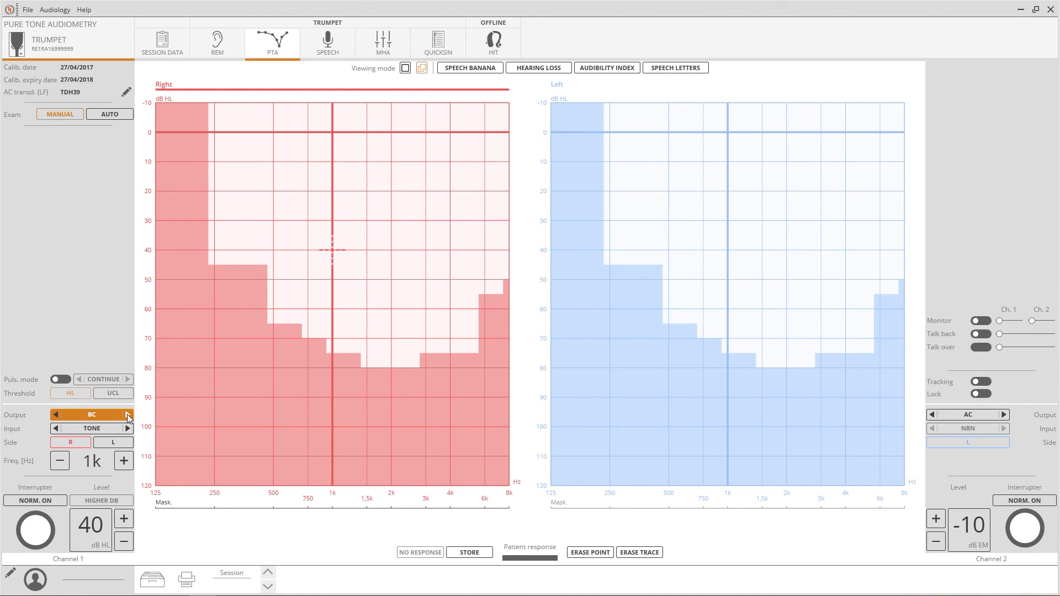
{"action": "left_click", "coordinate": [126, 414]}
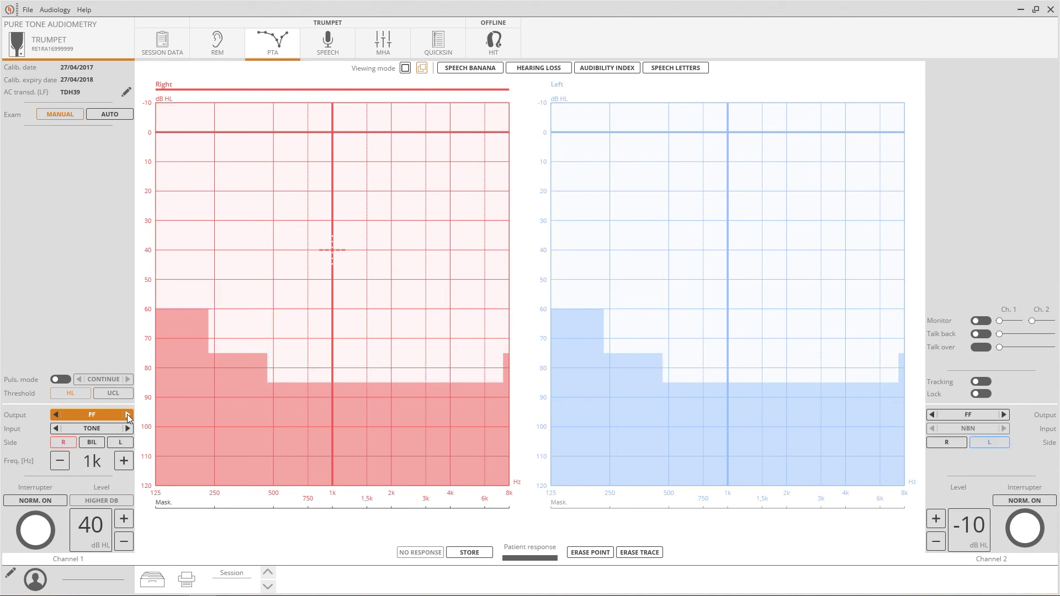
{"action": "left_click", "coordinate": [113, 415]}
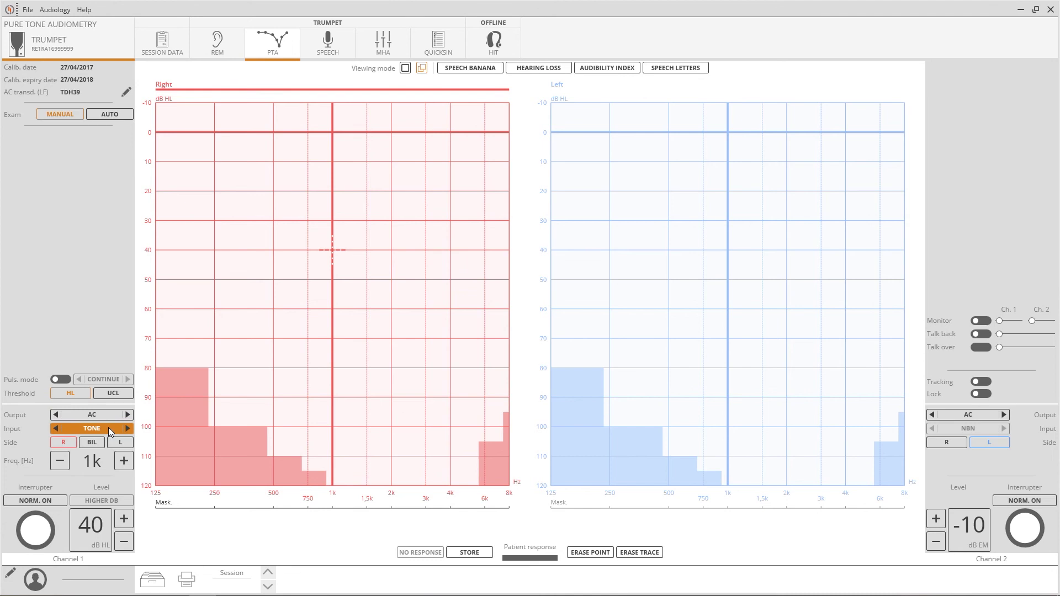
{"action": "left_click", "coordinate": [108, 430]}
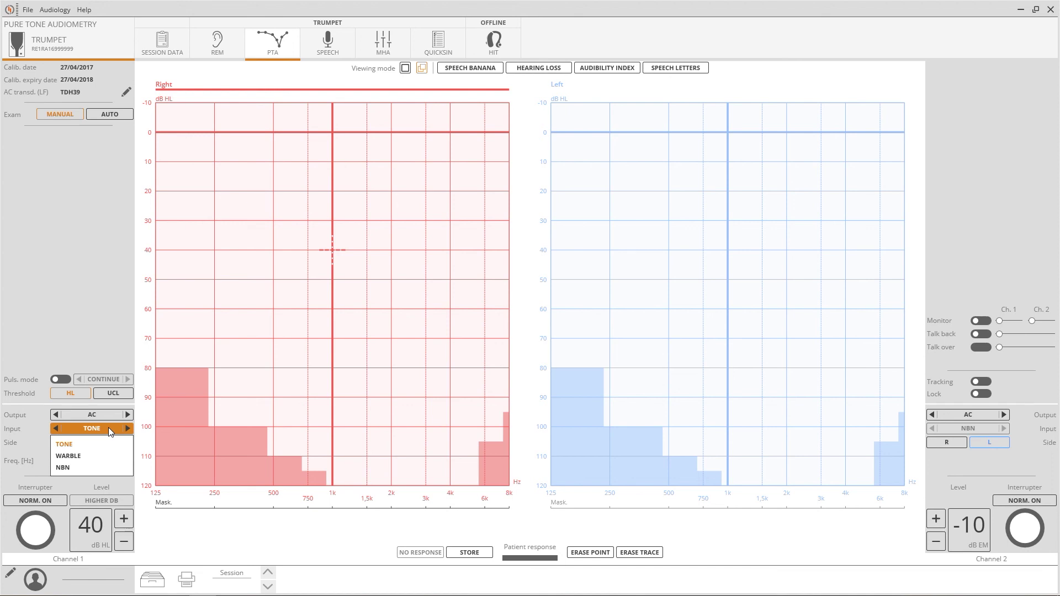
{"action": "left_click", "coordinate": [108, 427]}
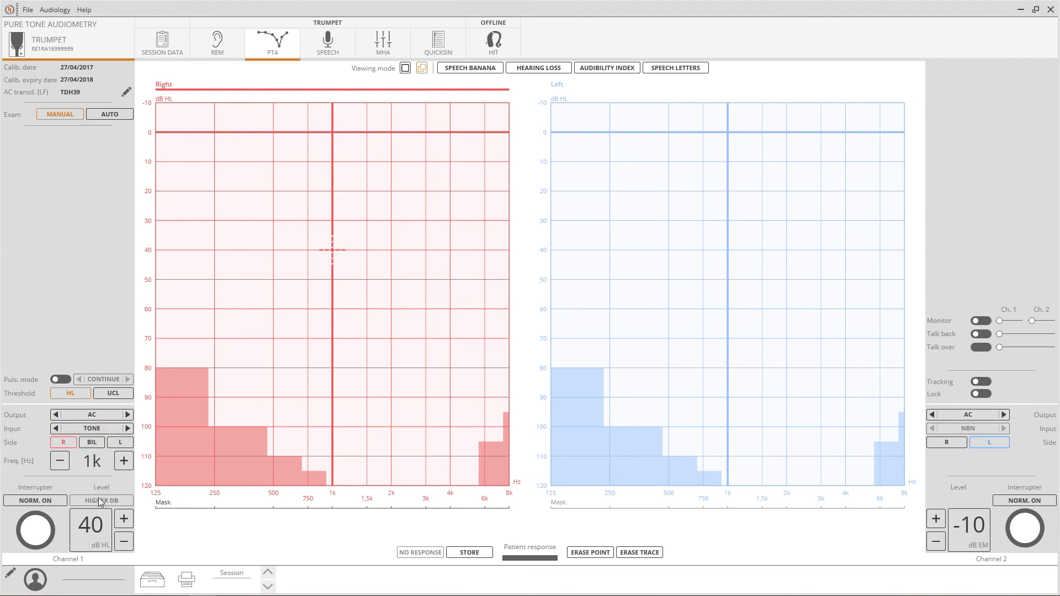
Raise and lower the stimulus level on channel 1 and the masking level on channel 2
{"action": "scroll", "coordinate": [100, 531], "scroll_direction": "up", "scroll_amount": 3}
{"action": "scroll", "coordinate": [100, 531], "scroll_direction": "down", "scroll_amount": 4}
{"action": "scroll", "coordinate": [100, 531], "scroll_direction": "up", "scroll_amount": 1}
{"action": "left_click", "coordinate": [121, 521]}
{"action": "left_click", "coordinate": [127, 541]}
{"action": "left_click", "coordinate": [935, 519]}
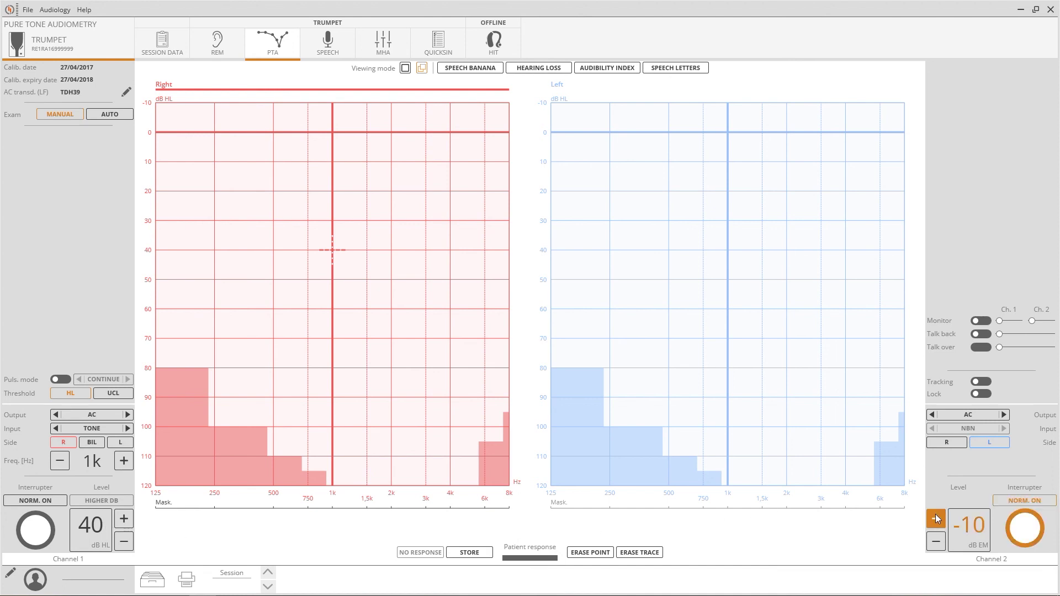
{"action": "left_click", "coordinate": [935, 541]}
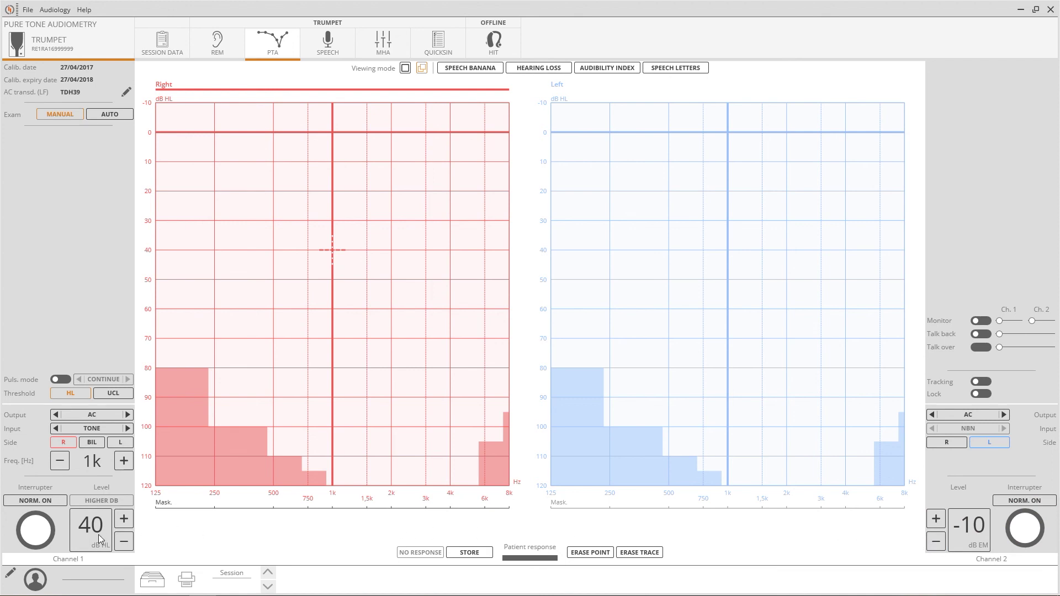
Raise the channel 1 level to 100 dB HL, enable higher dB levels, and increase it to 105 dB HL
{"action": "scroll", "coordinate": [98, 535], "scroll_direction": "up", "scroll_amount": 12}
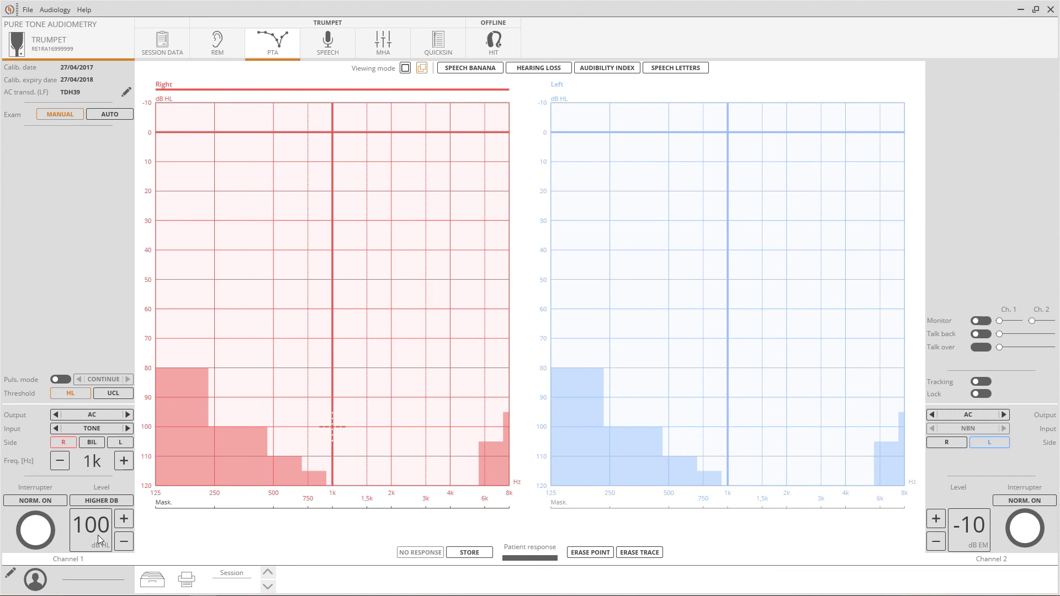
{"action": "left_click", "coordinate": [100, 501]}
{"action": "scroll", "coordinate": [88, 527], "scroll_direction": "up", "scroll_amount": 3}
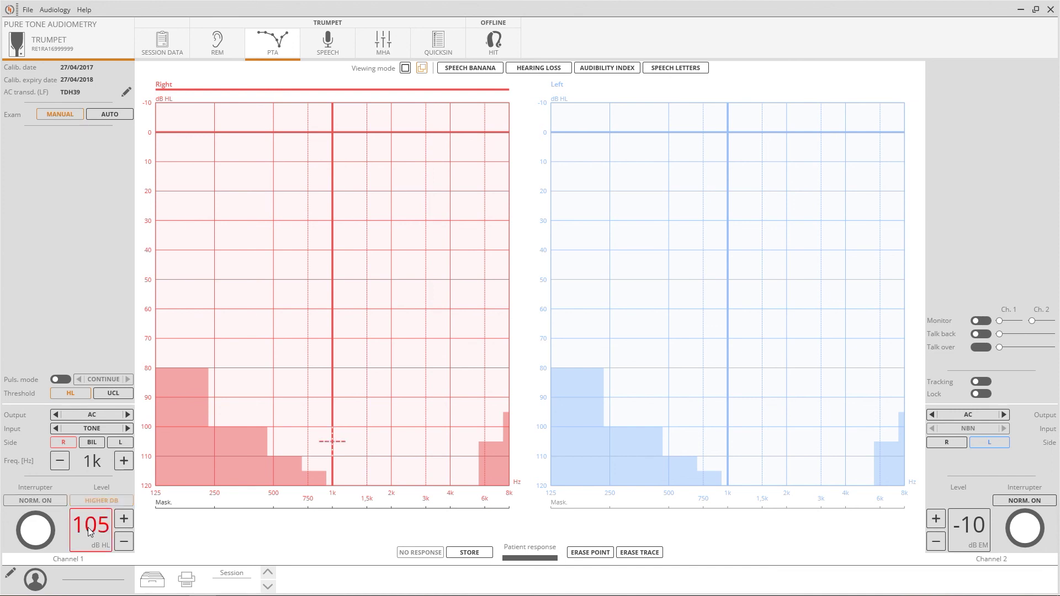
{"action": "scroll", "coordinate": [88, 527], "scroll_direction": "up", "scroll_amount": 1}
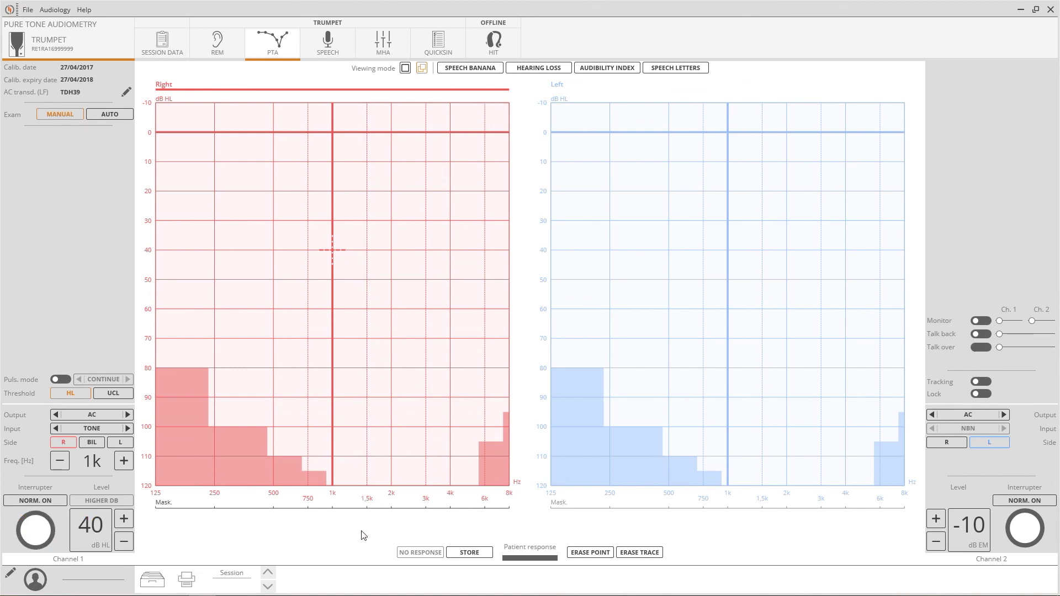
Step the test frequency up and back down to 1k, and switch pulsed mode on and off
{"action": "left_click", "coordinate": [123, 465]}
{"action": "left_click", "coordinate": [121, 464]}
{"action": "left_click", "coordinate": [63, 464]}
{"action": "left_click", "coordinate": [62, 463]}
{"action": "left_click", "coordinate": [65, 381]}
{"action": "left_click", "coordinate": [58, 381]}
Turn on tracking and locking of the two channels, and present the stimulus on channel 1
{"action": "left_click", "coordinate": [988, 383]}
{"action": "left_click", "coordinate": [989, 394]}
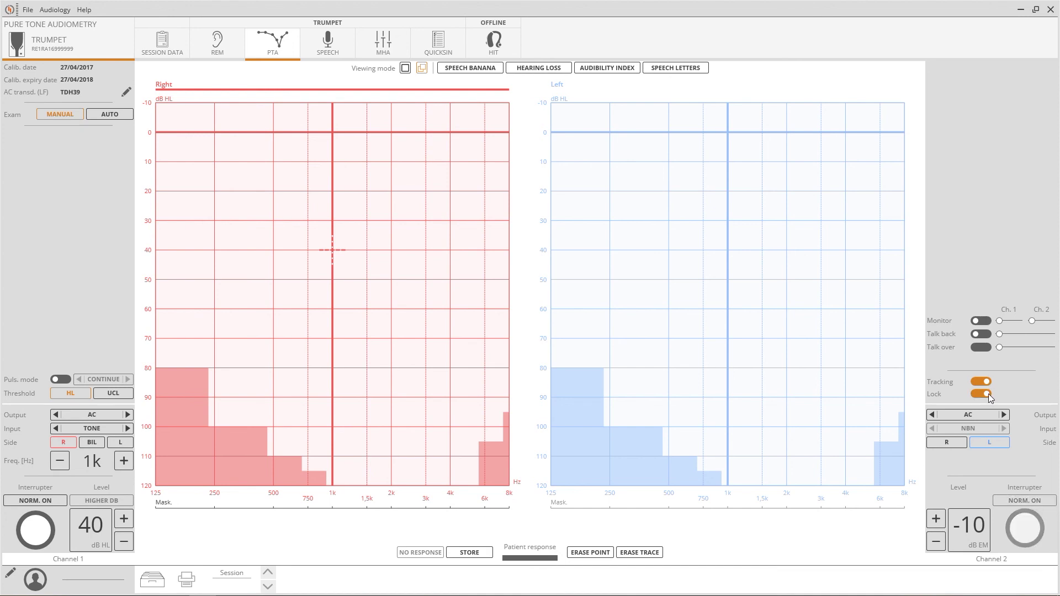
{"action": "left_click", "coordinate": [53, 536]}
Switch the threshold type to UCL and back to HL, and set the exam mode to AUTO
{"action": "left_click", "coordinate": [116, 394]}
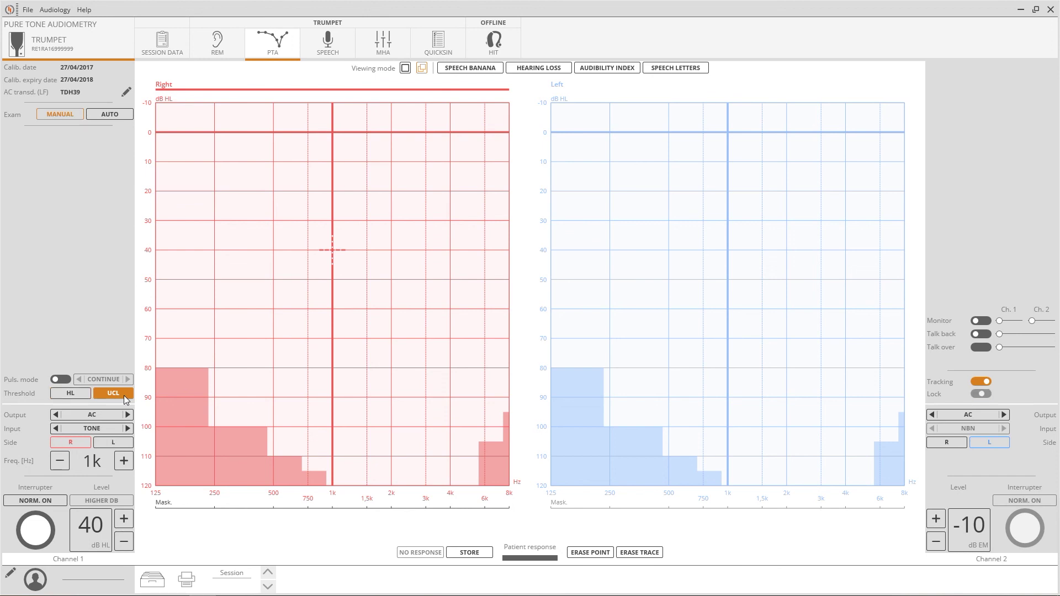
{"action": "left_click", "coordinate": [90, 396]}
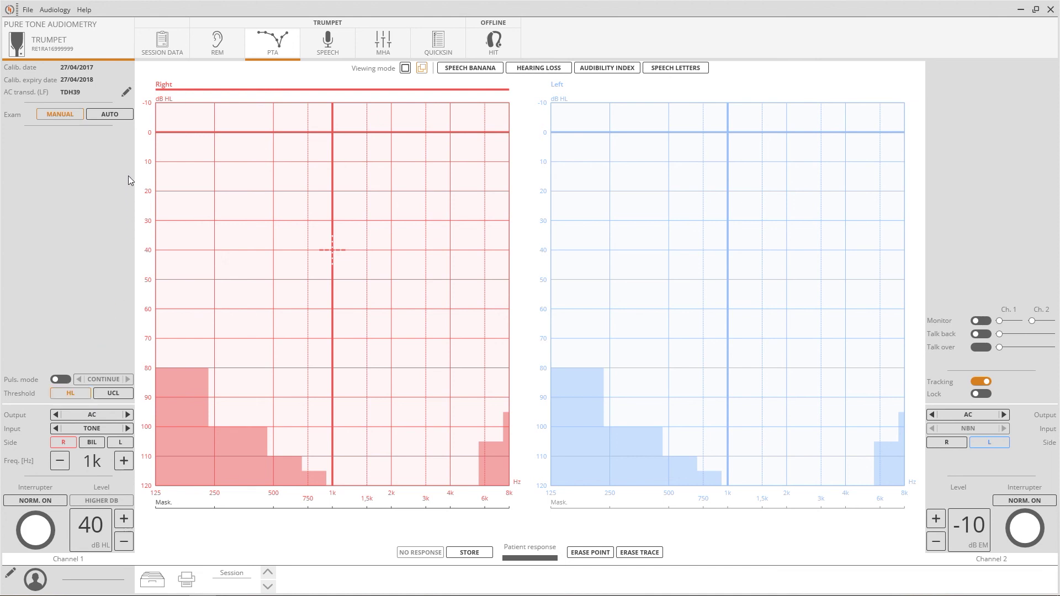
{"action": "left_click", "coordinate": [120, 117]}
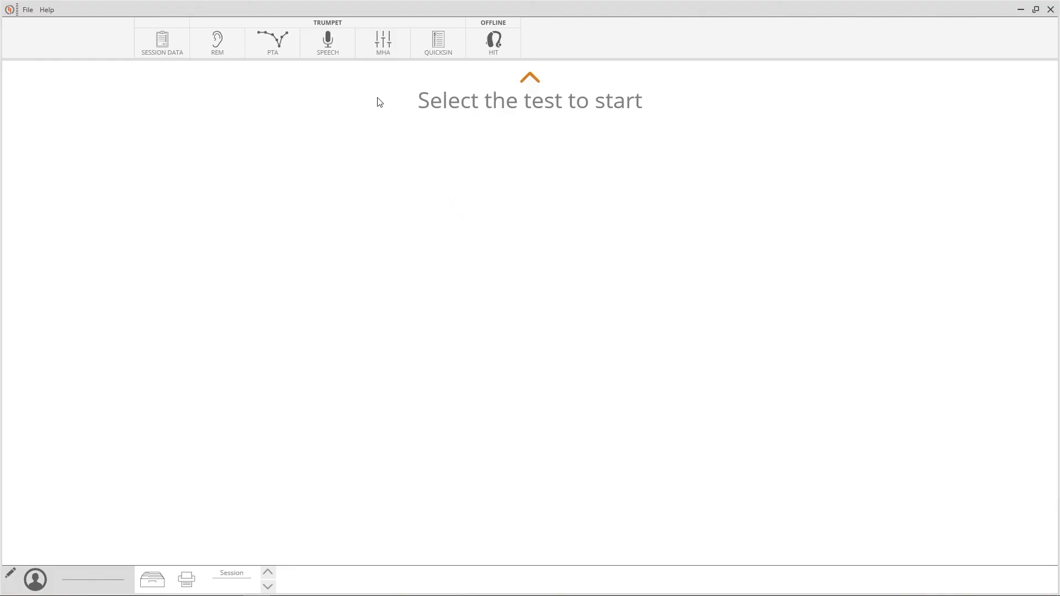
Open the speech audiometry test and view the input sources available for channel 1
{"action": "left_click", "coordinate": [347, 56]}
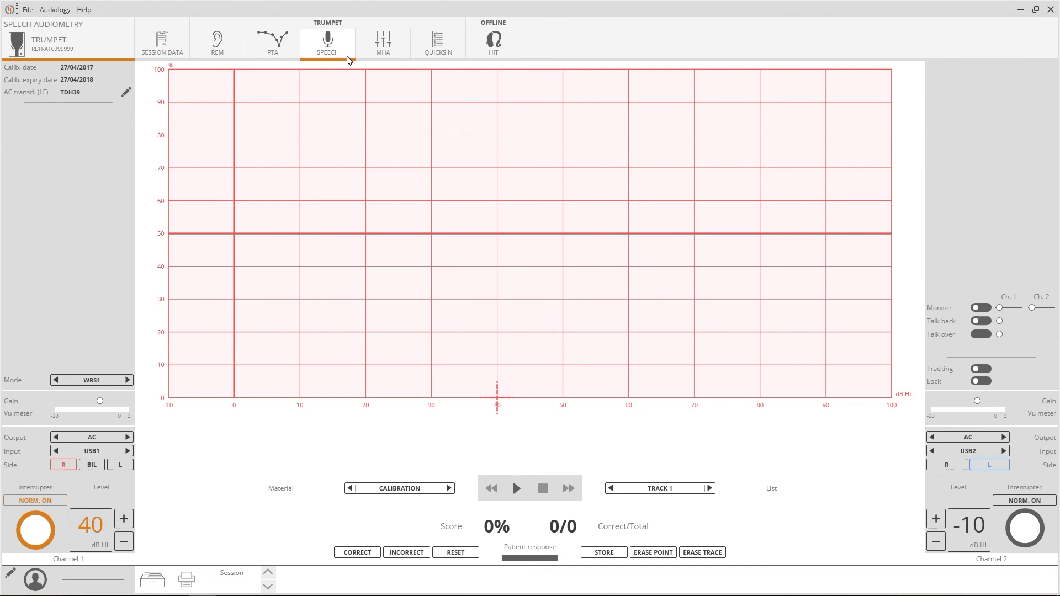
{"action": "left_click", "coordinate": [117, 455]}
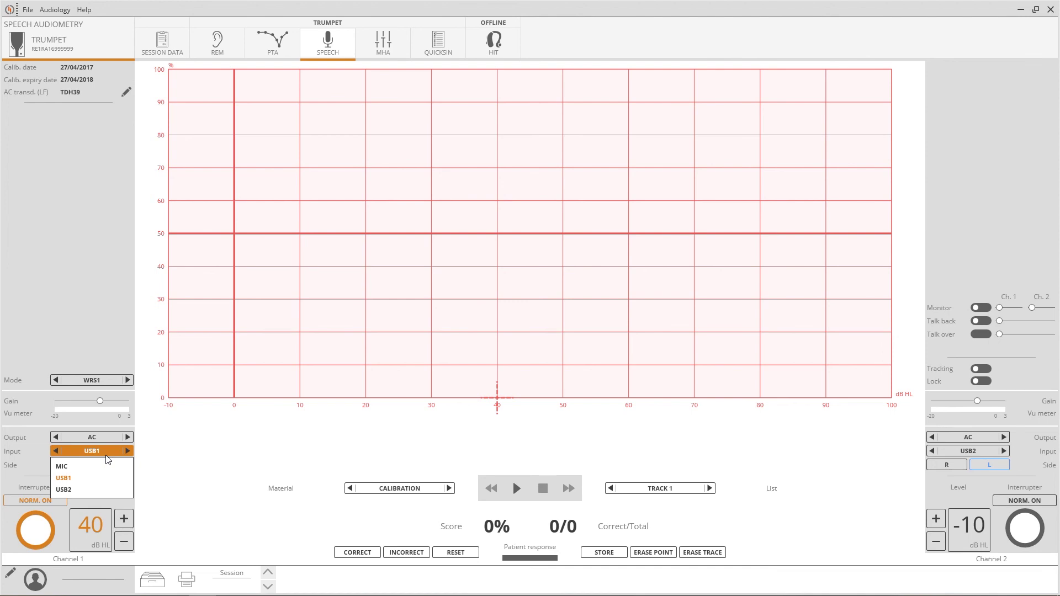
{"action": "left_click", "coordinate": [107, 457]}
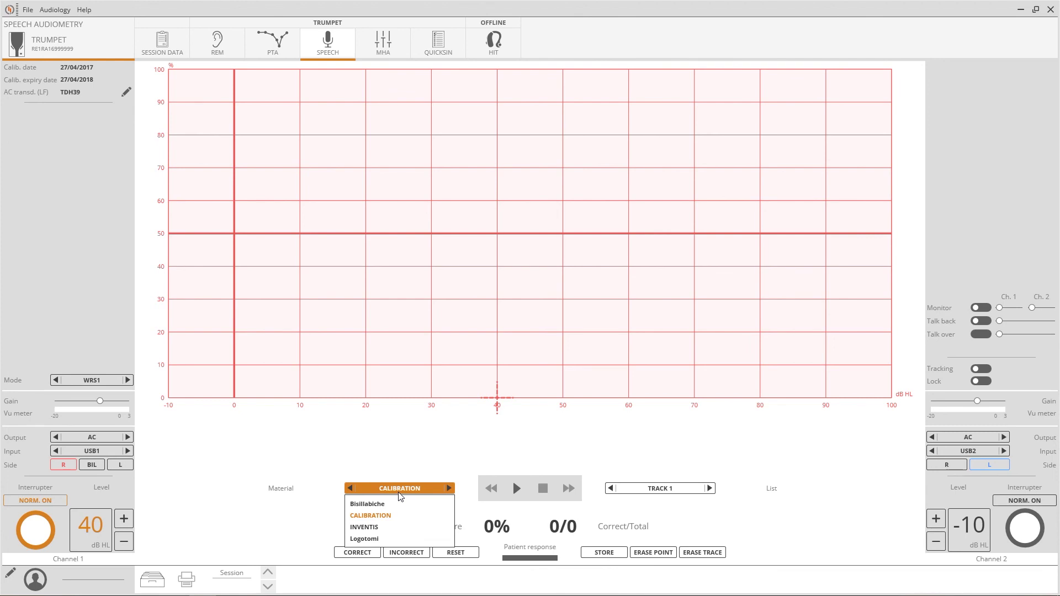
Keep CALIBRATION as the speech material, play its TRACK 1, and stop the playback
{"action": "left_click", "coordinate": [400, 495]}
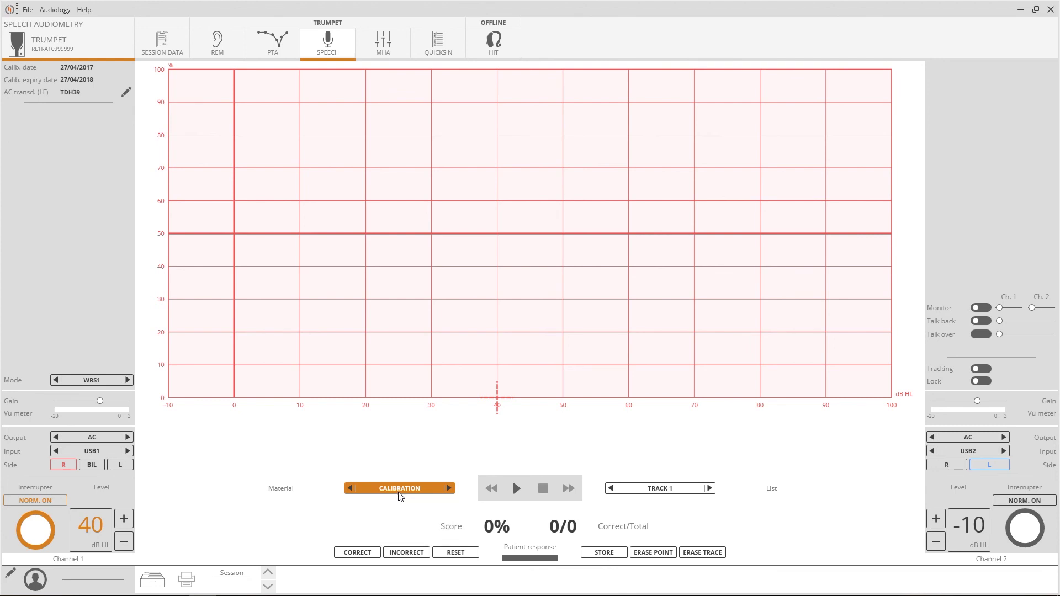
{"action": "left_click", "coordinate": [521, 491]}
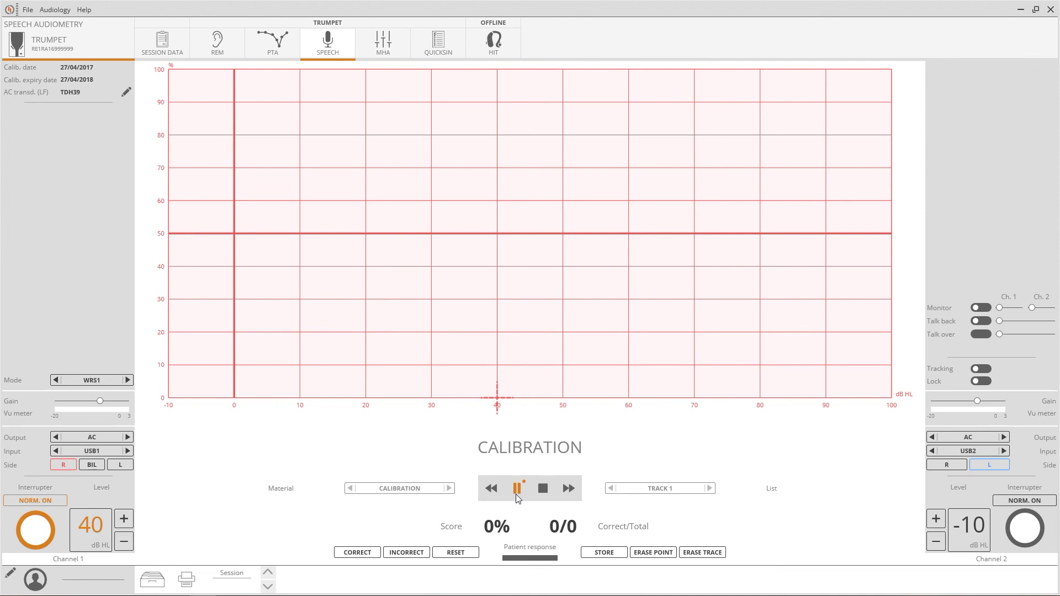
{"action": "left_click", "coordinate": [544, 492]}
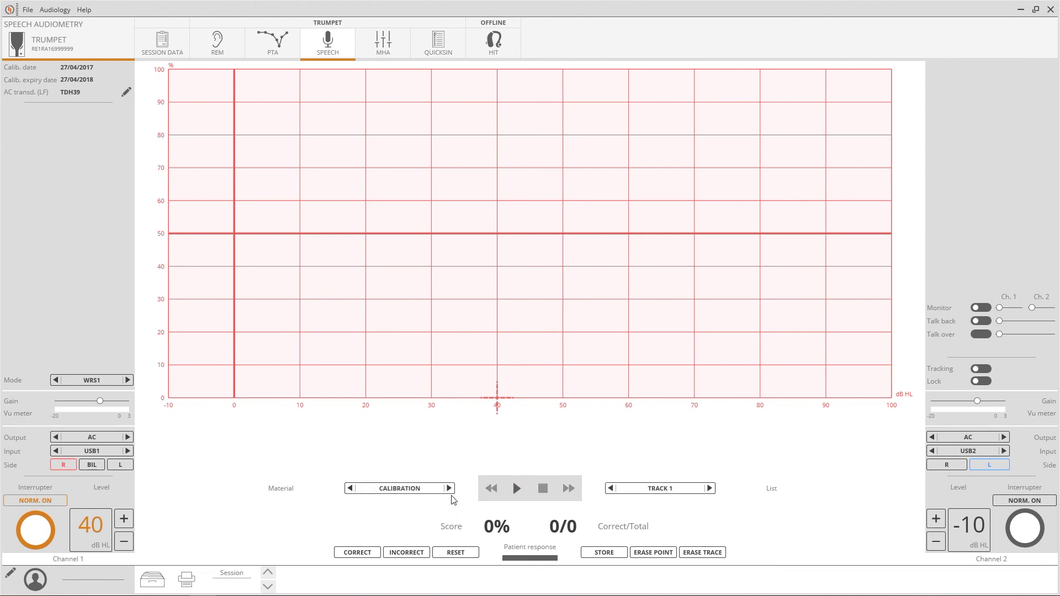
Play the DEMO LIST of the INVENTIS speech material, and turn on talk back with its volume raised to under halfway
{"action": "left_click", "coordinate": [350, 491]}
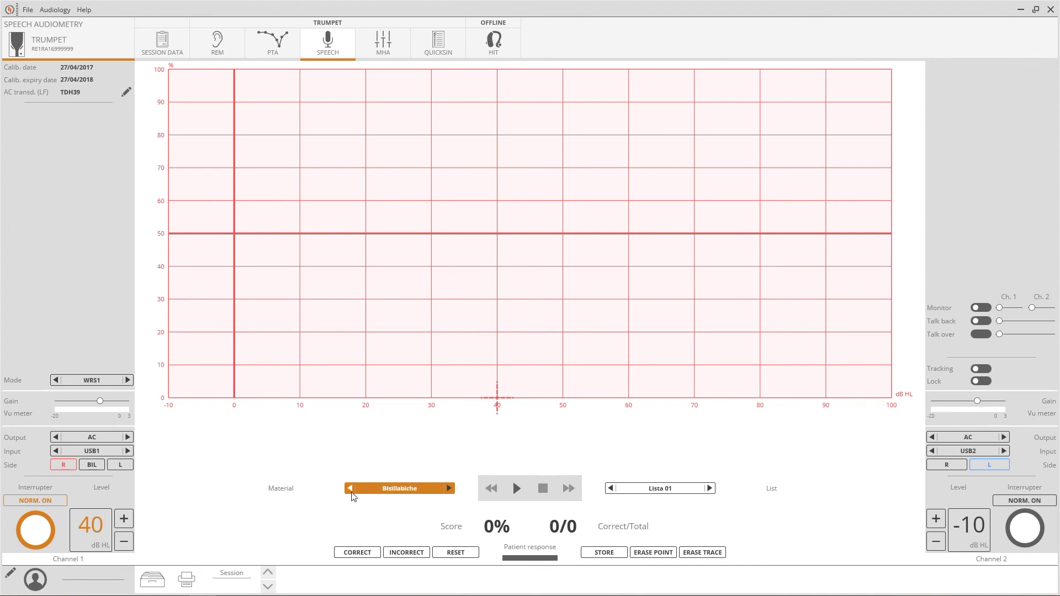
{"action": "left_click", "coordinate": [351, 490]}
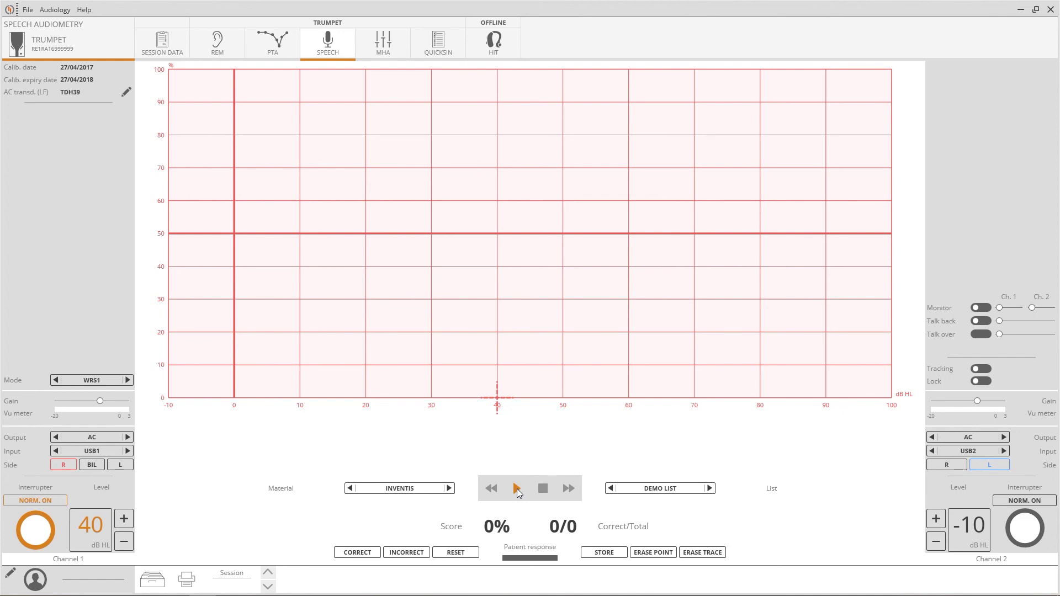
{"action": "left_click", "coordinate": [516, 488]}
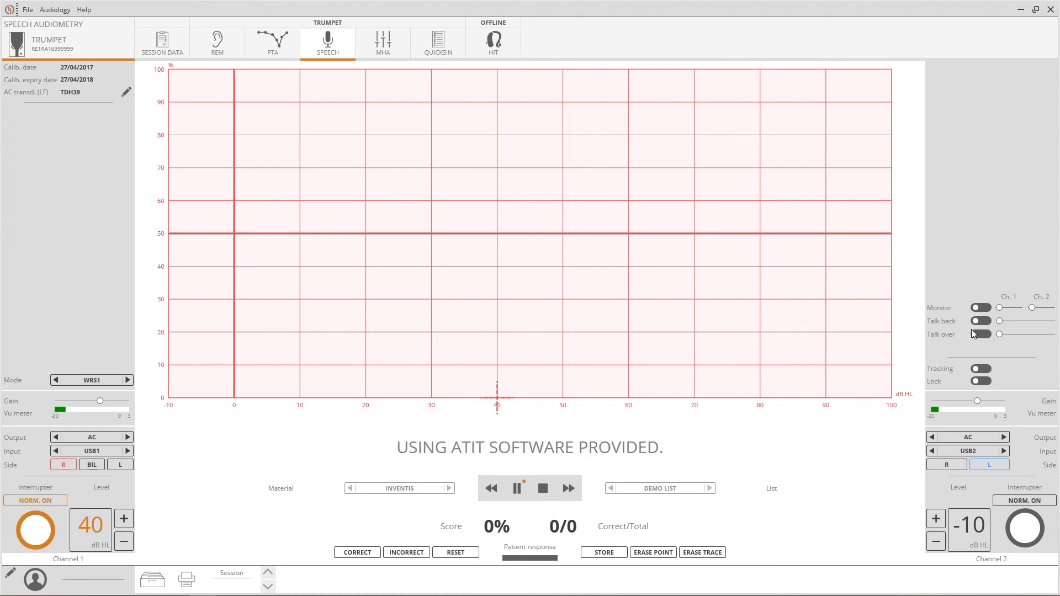
{"action": "left_click", "coordinate": [982, 319]}
{"action": "left_click_drag", "start_coordinate": [1001, 321], "coordinate": [1023, 319]}
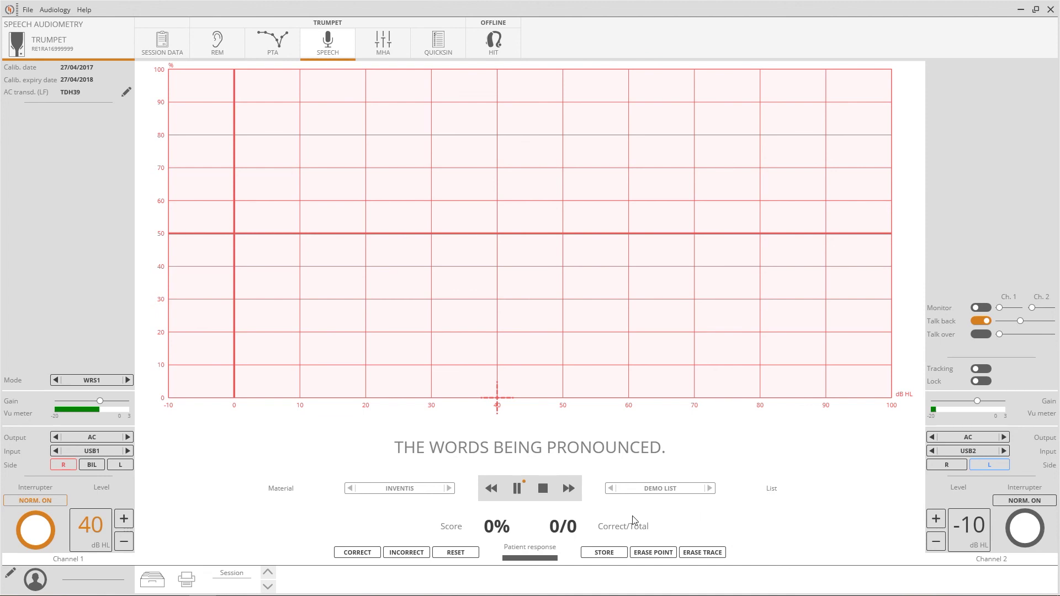
Score one word as correct and one as incorrect, and store the speech result at 40 dB HL
{"action": "left_click", "coordinate": [386, 554]}
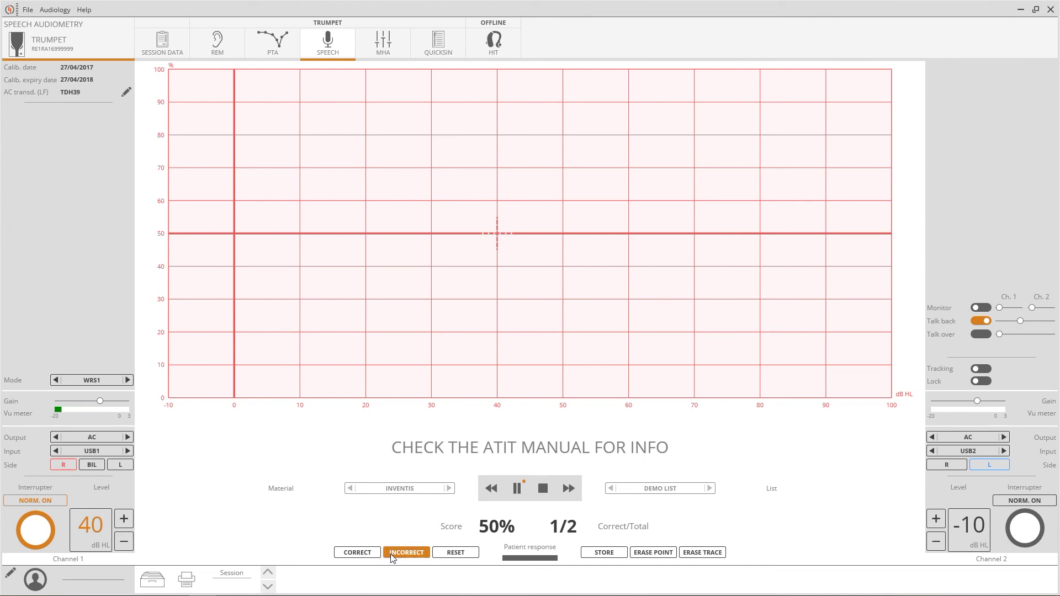
{"action": "left_click", "coordinate": [599, 553]}
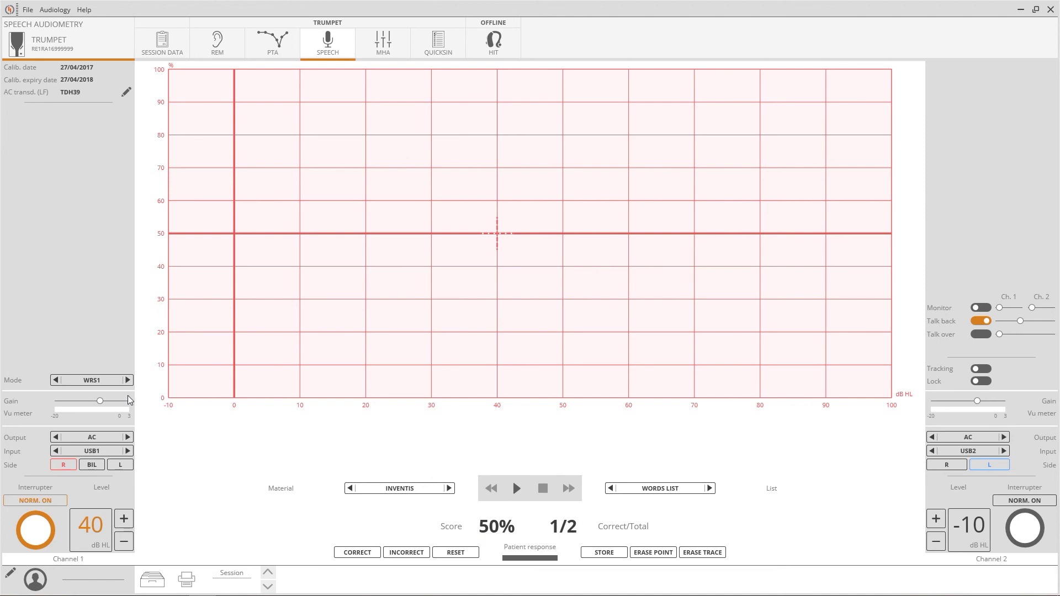
Open the list of speech test modes
{"action": "left_click", "coordinate": [114, 380]}
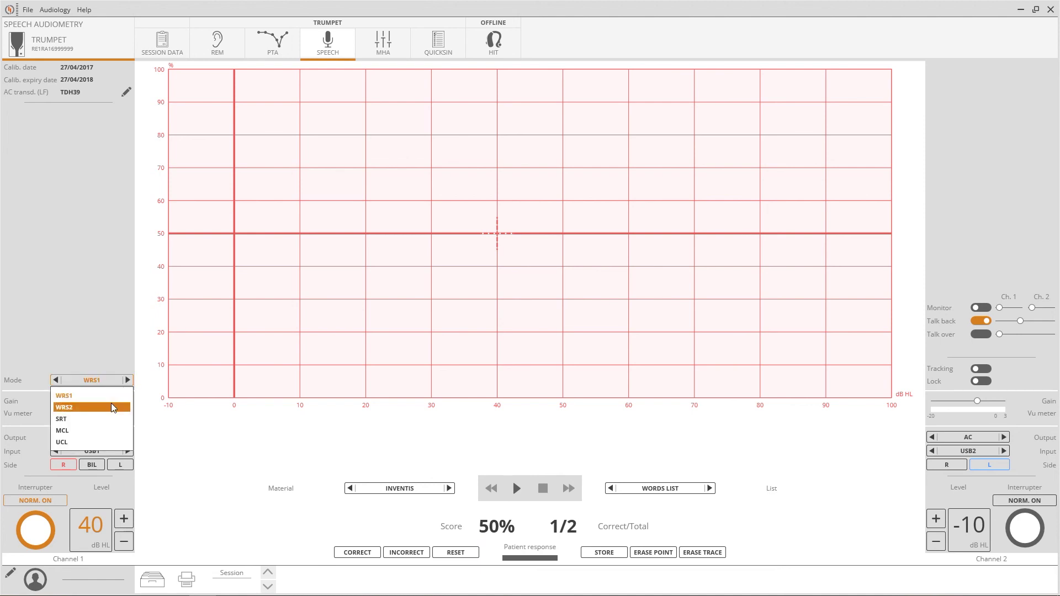